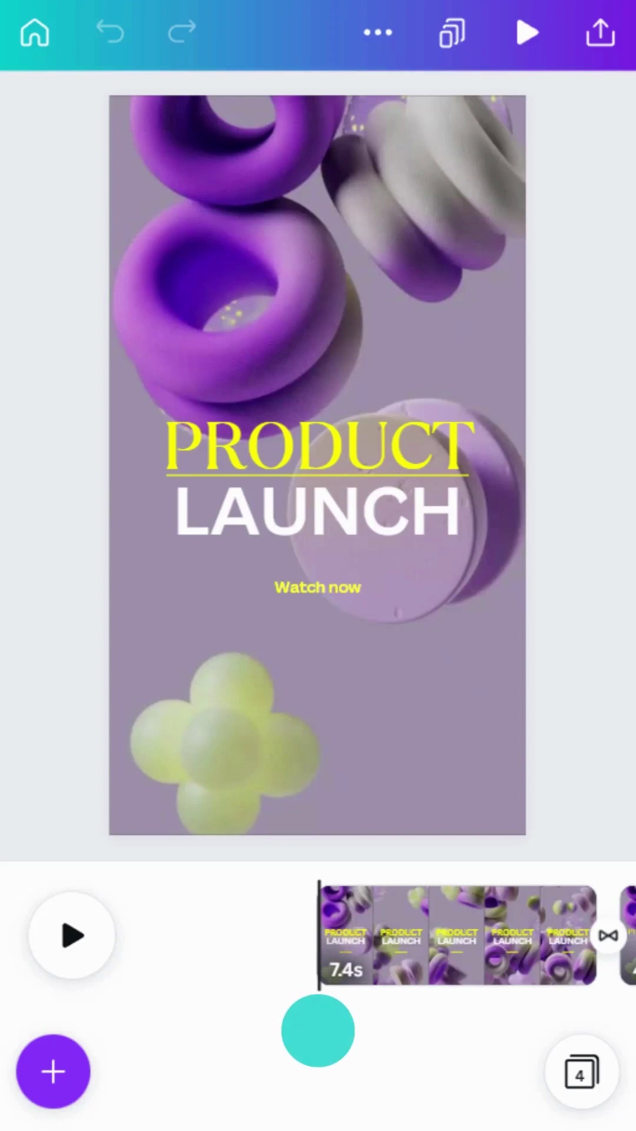
Copy the design's share link with 'Anyone with the link' set to 'Can edit', then close sharing.
left_click(599, 33)
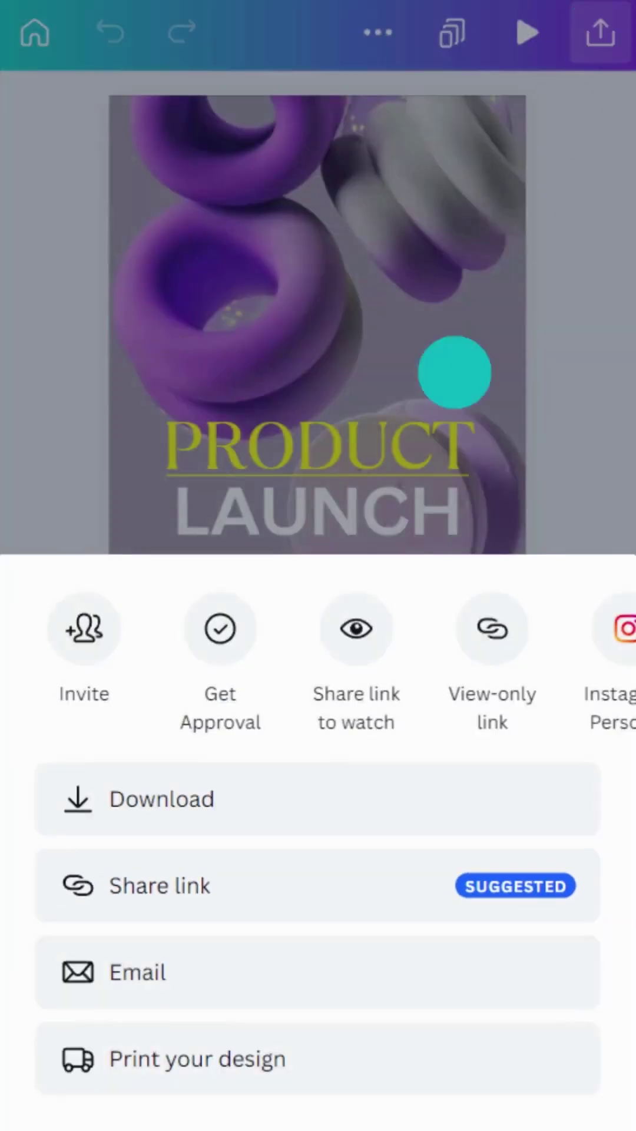
left_click(233, 890)
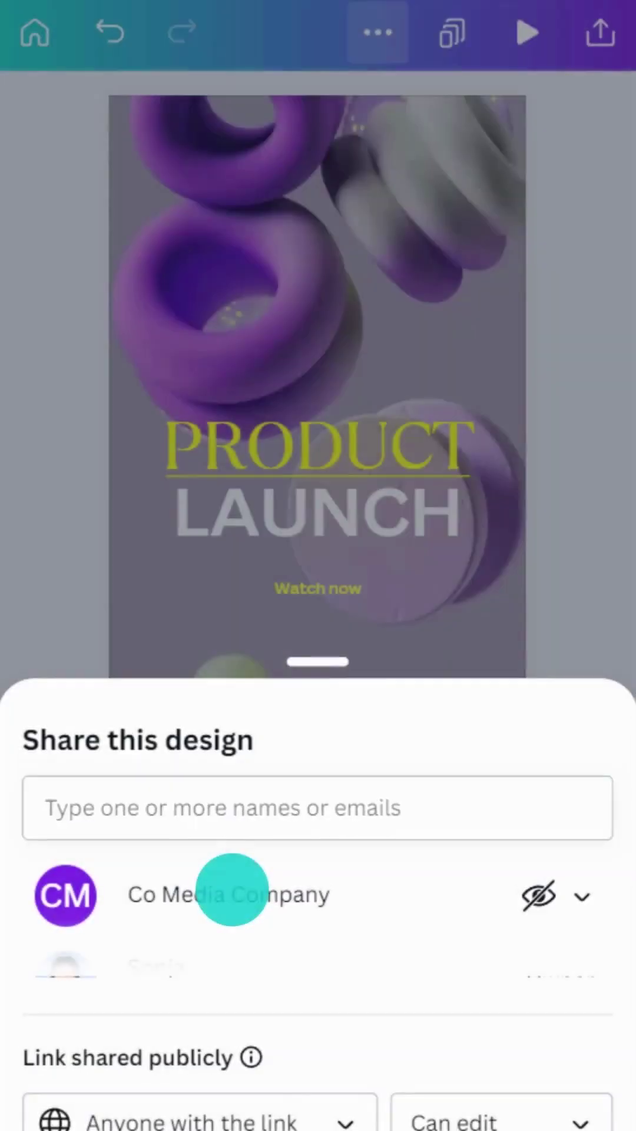
left_click_drag(269, 1054, 268, 815)
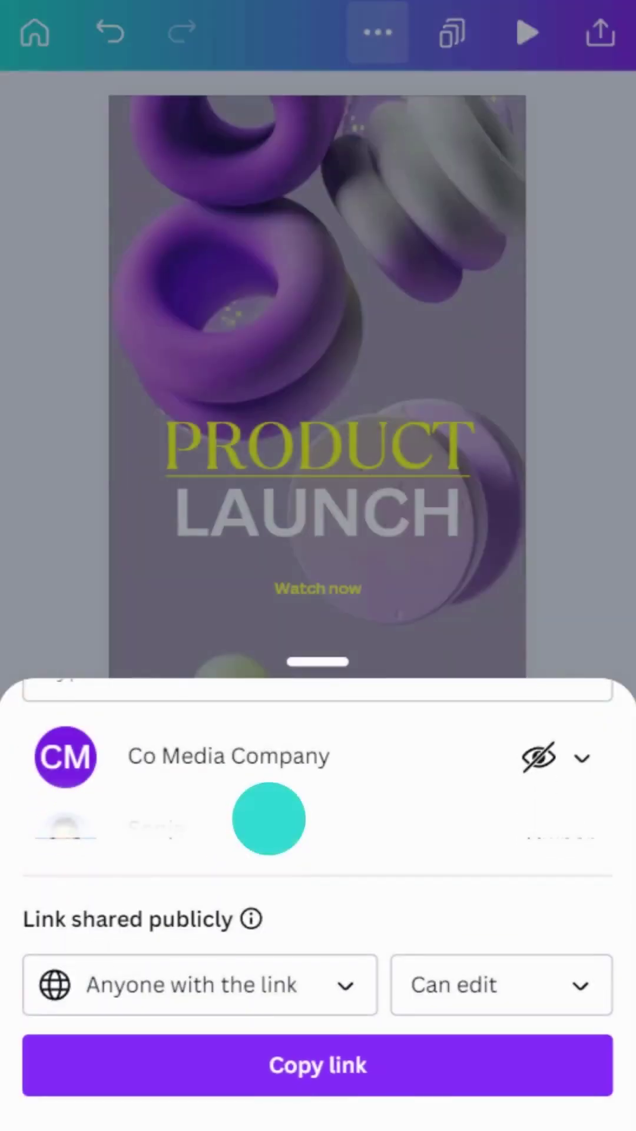
left_click(318, 1065)
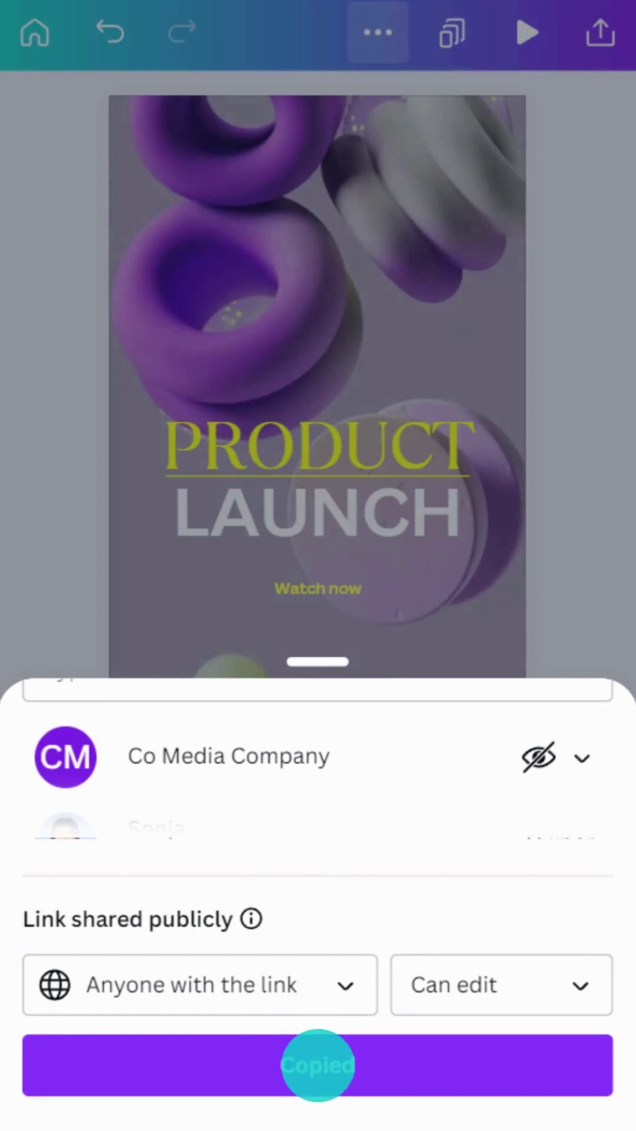
left_click(497, 989)
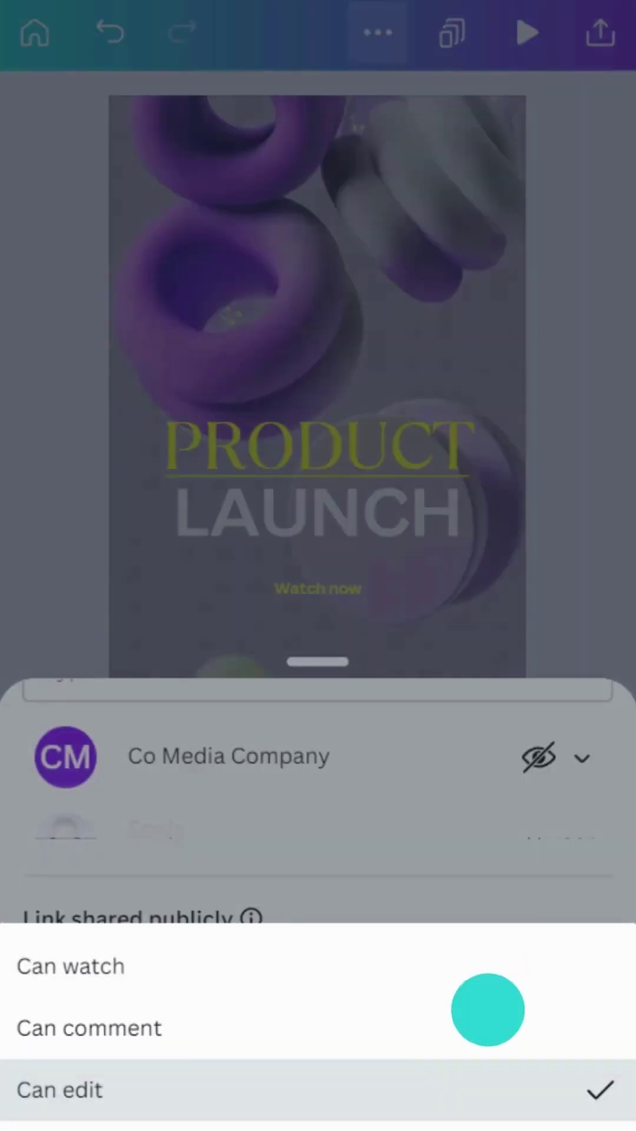
left_click(453, 1088)
left_click(565, 626)
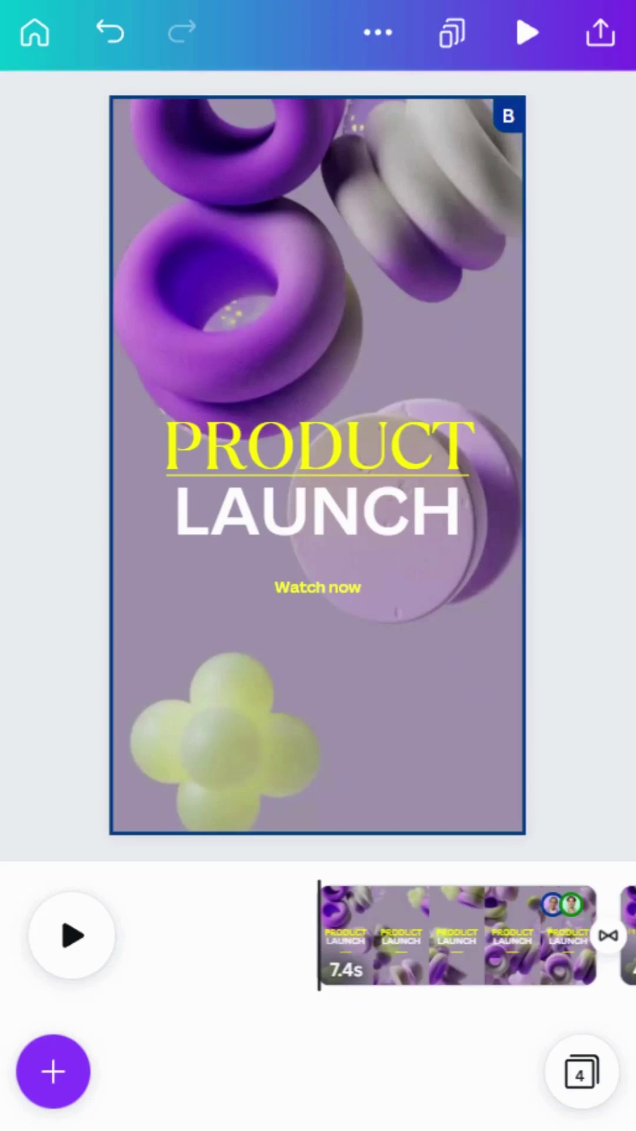
left_click(316, 636)
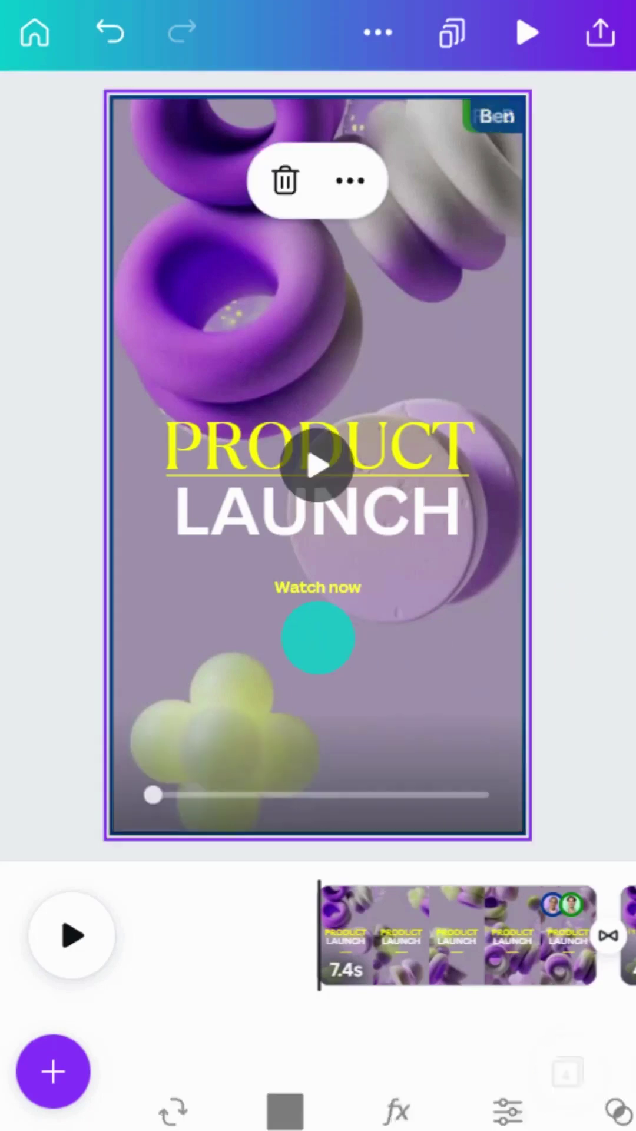
left_click_drag(475, 1036, 277, 1066)
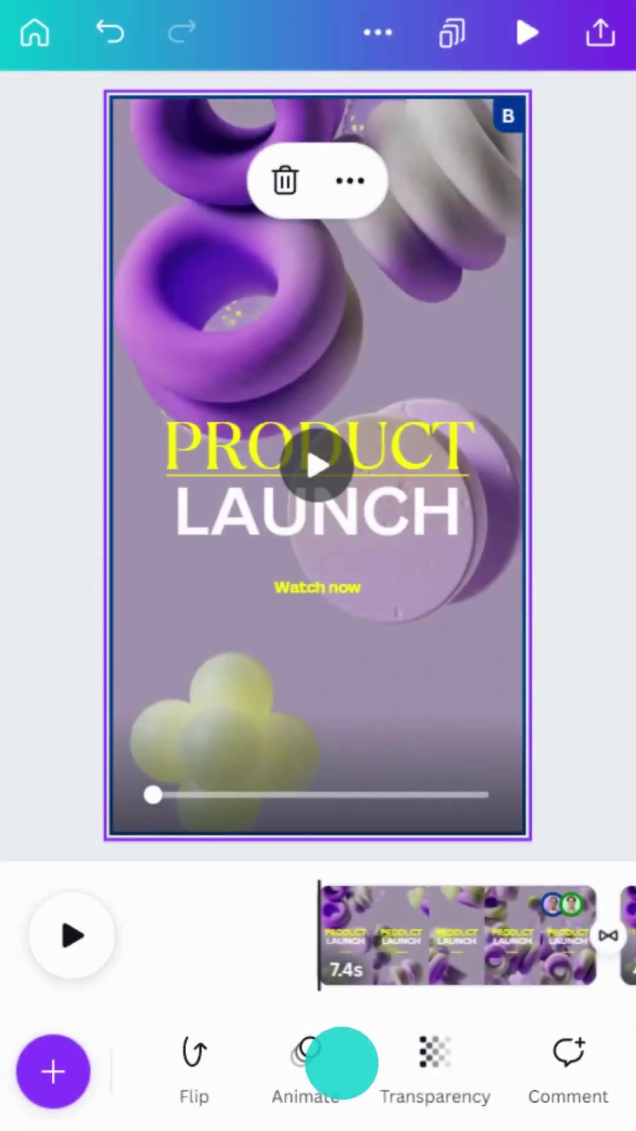
left_click(568, 1052)
type("@ben")
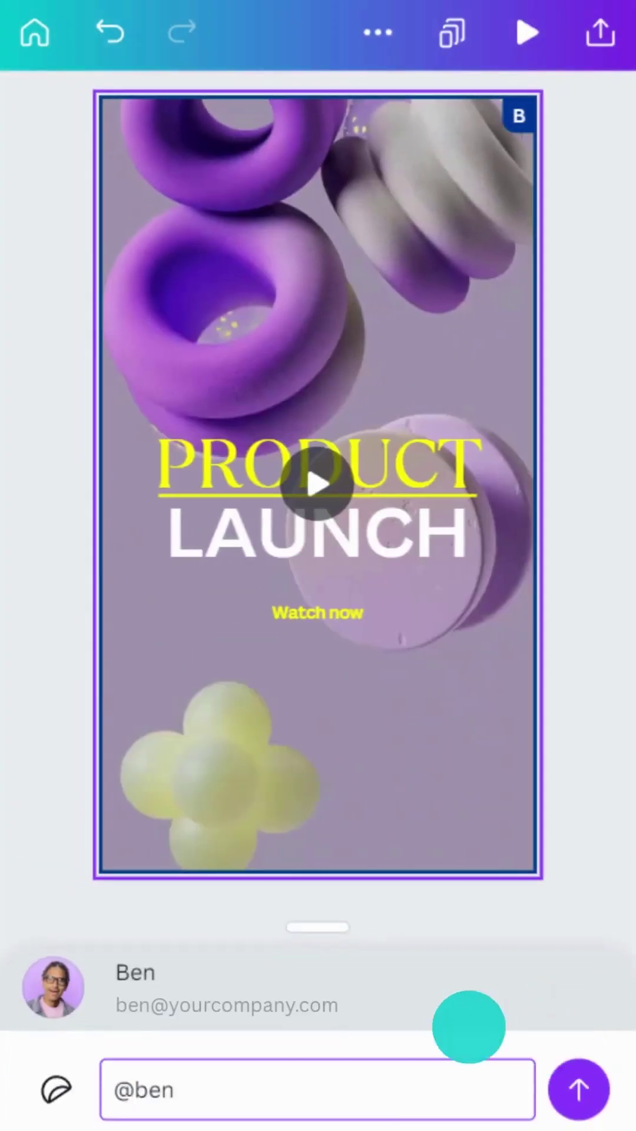
left_click(318, 977)
type("Can you please add in")
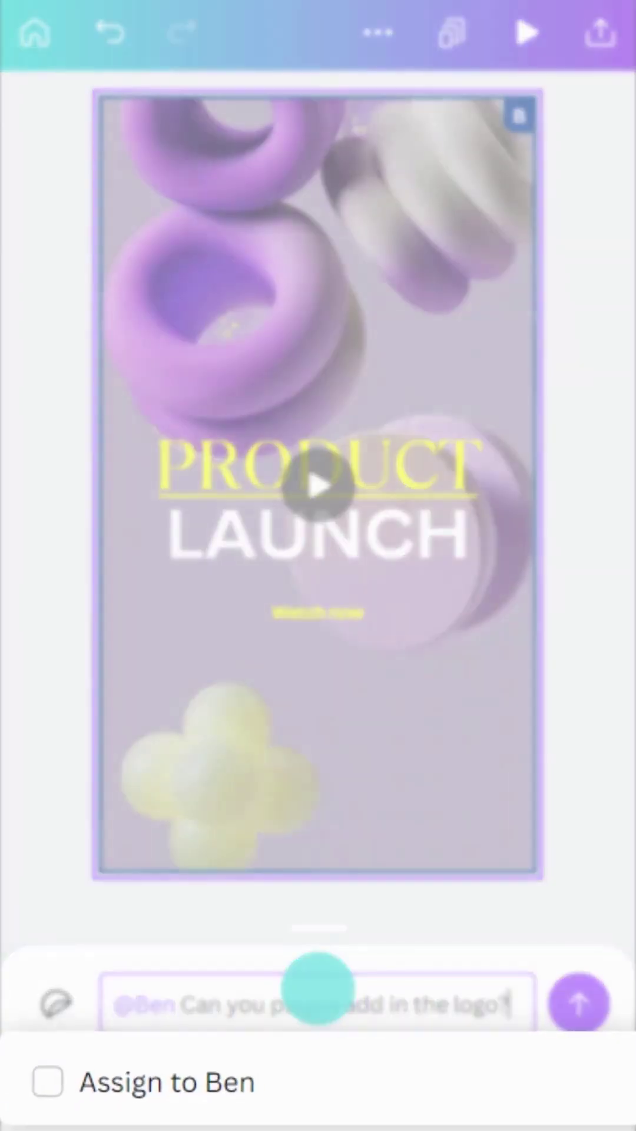
left_click(38, 1091)
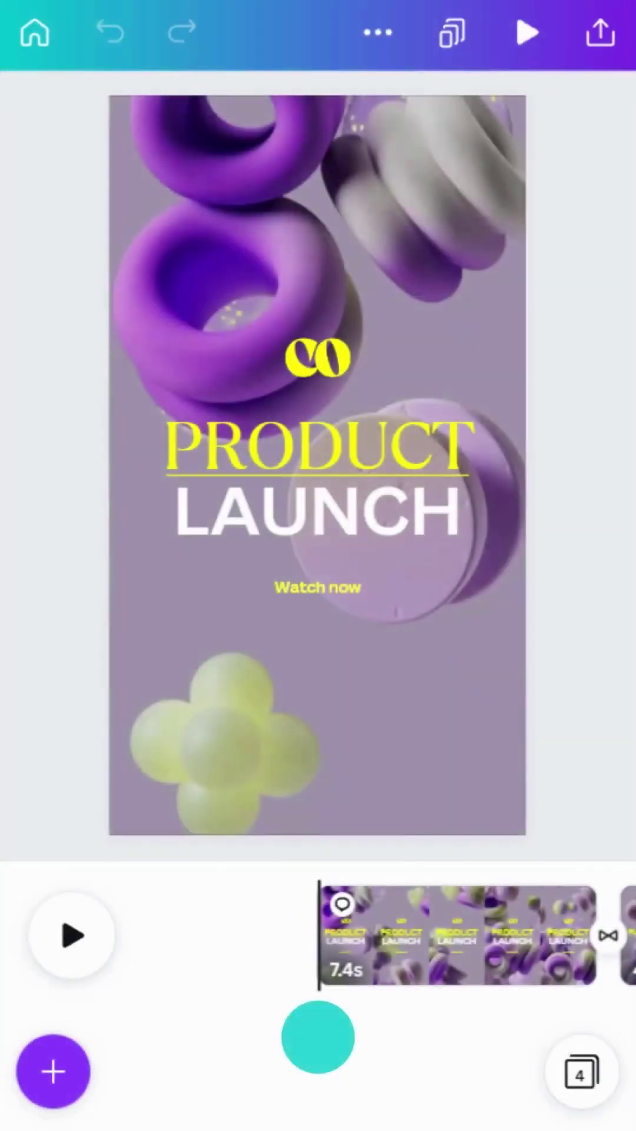
Set the download to MP4 Video with Pages 1–3 unchecked so only Page 4 is exported.
left_click(599, 36)
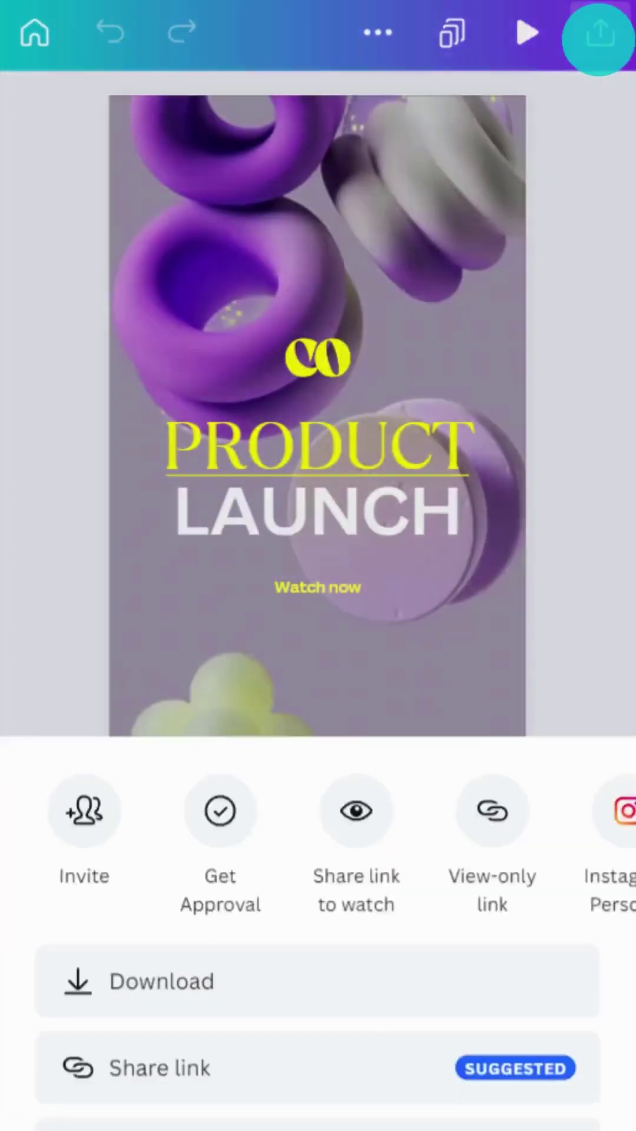
left_click(281, 804)
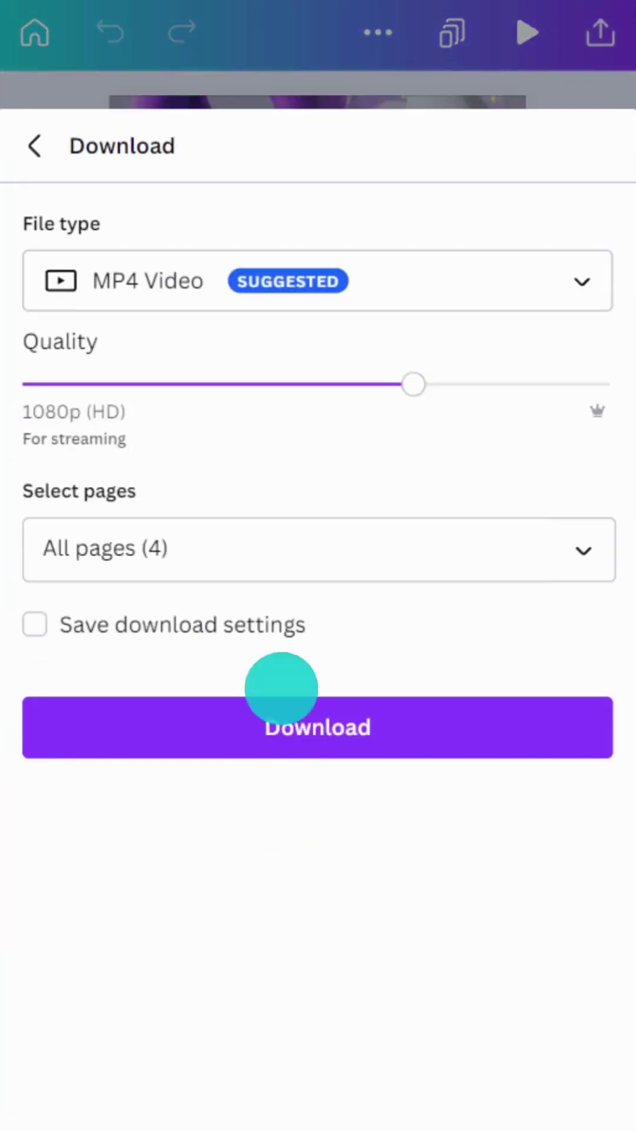
left_click(281, 279)
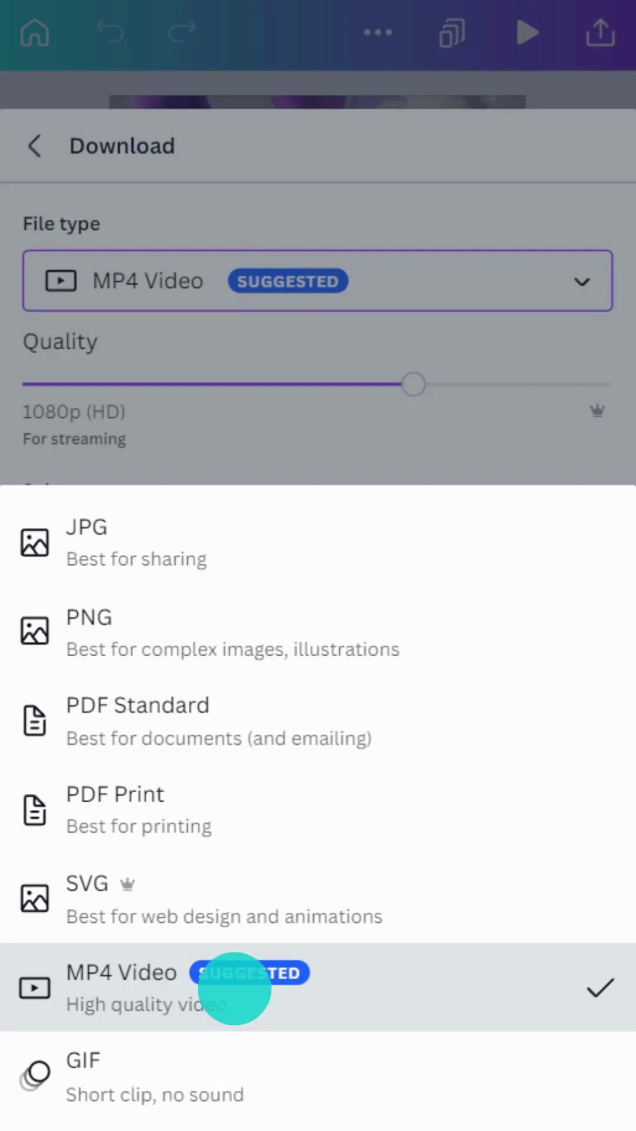
left_click(234, 989)
left_click(252, 550)
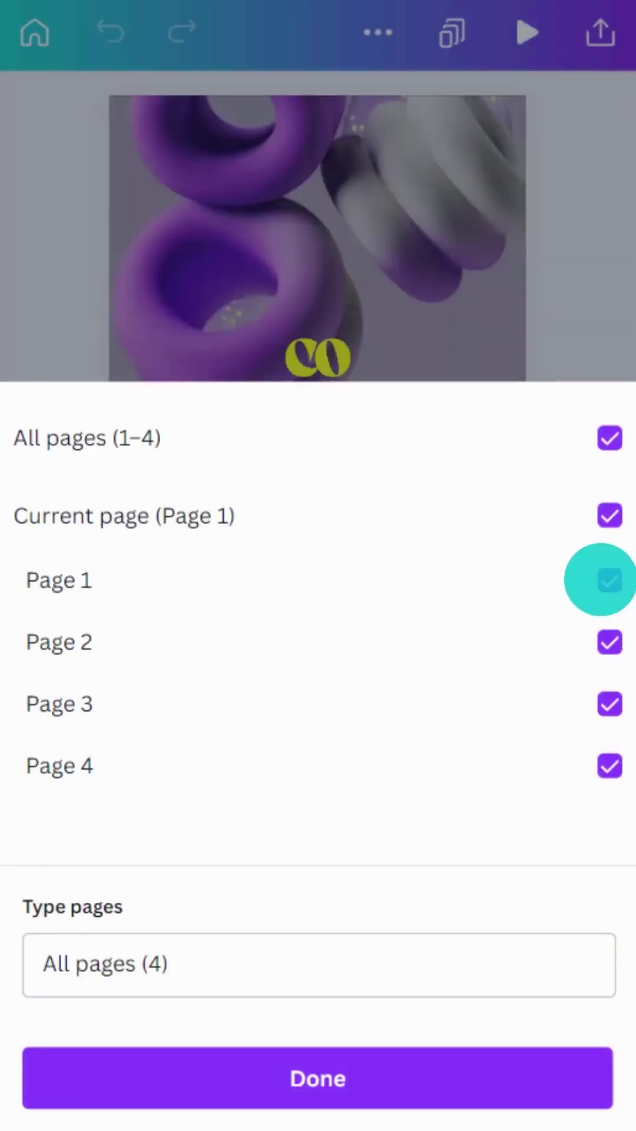
left_click(608, 580)
left_click(608, 641)
left_click(609, 704)
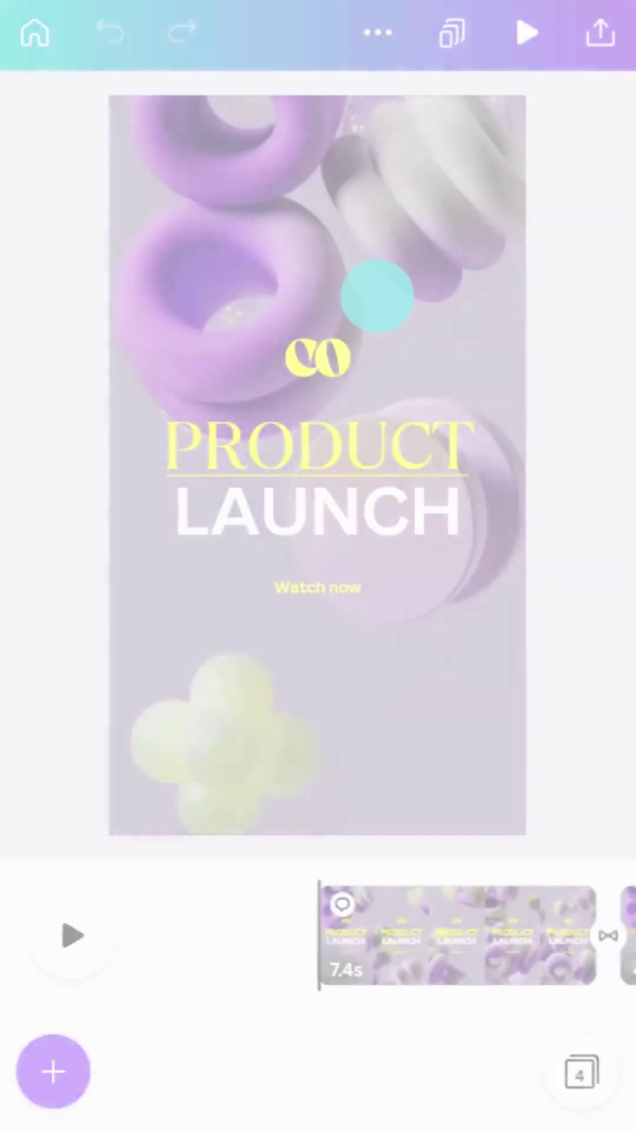
left_click(378, 33)
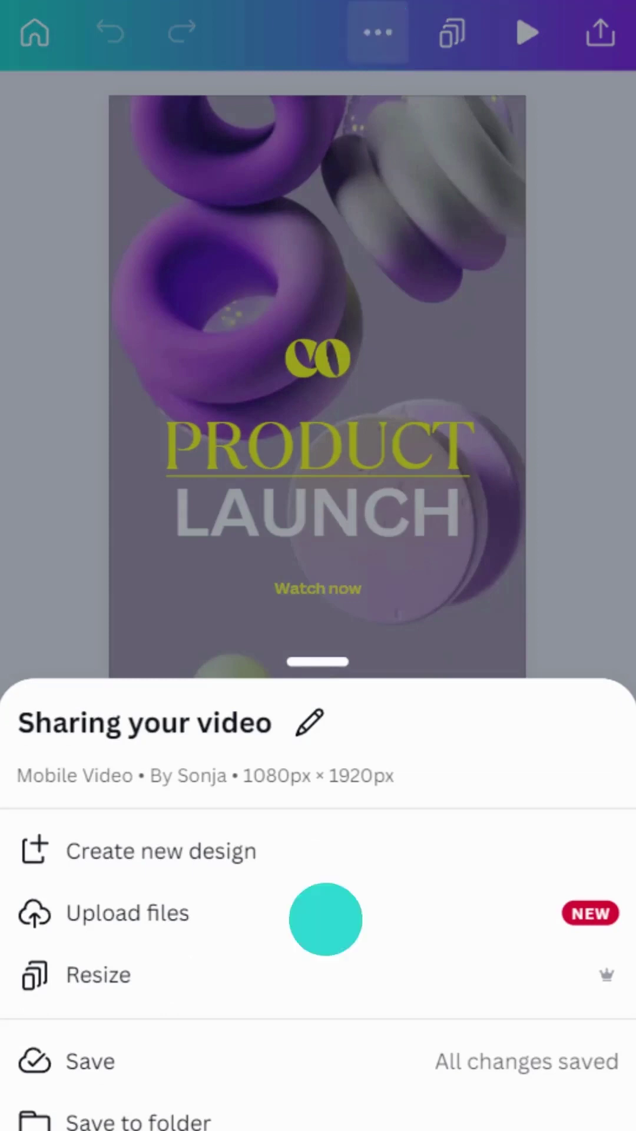
scroll(325, 919, "down", 10)
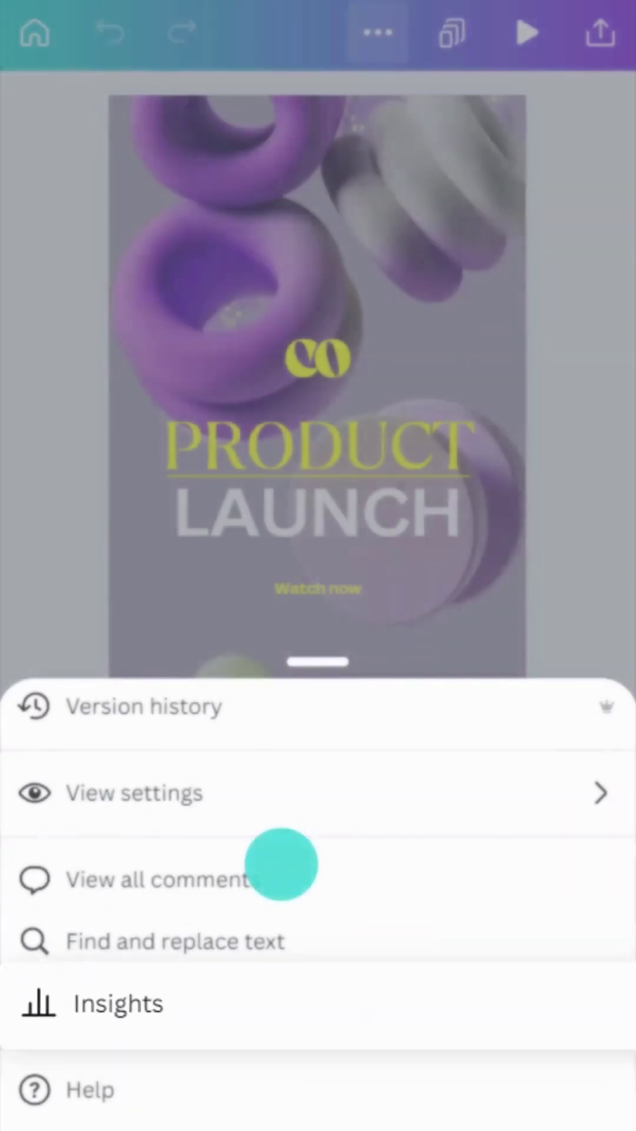
left_click(186, 1003)
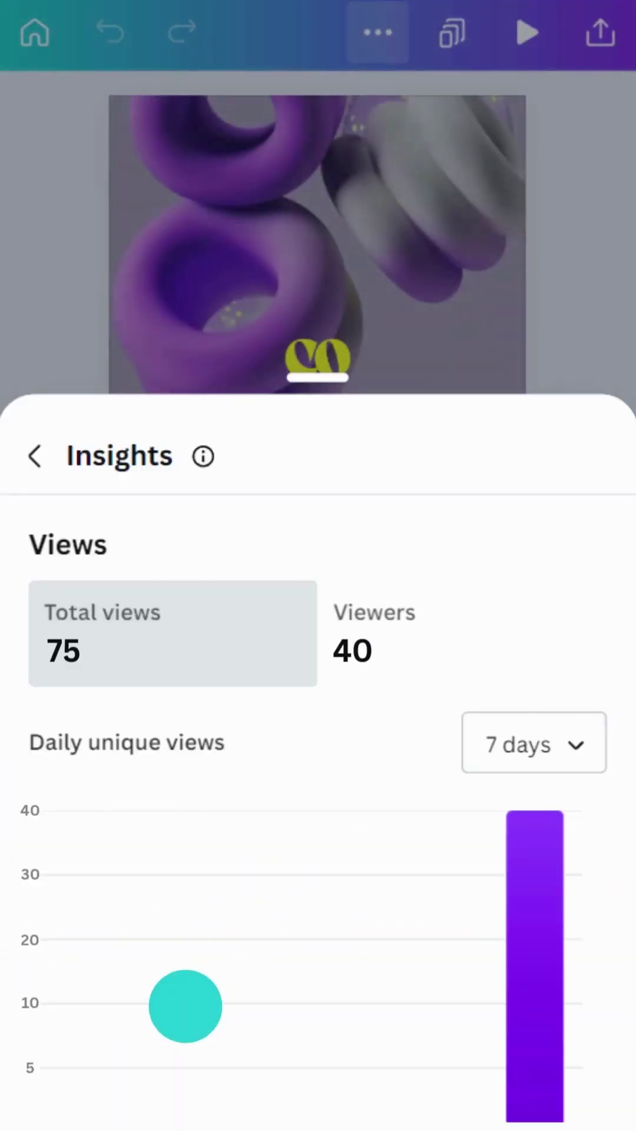
left_click_drag(185, 1005, 184, 652)
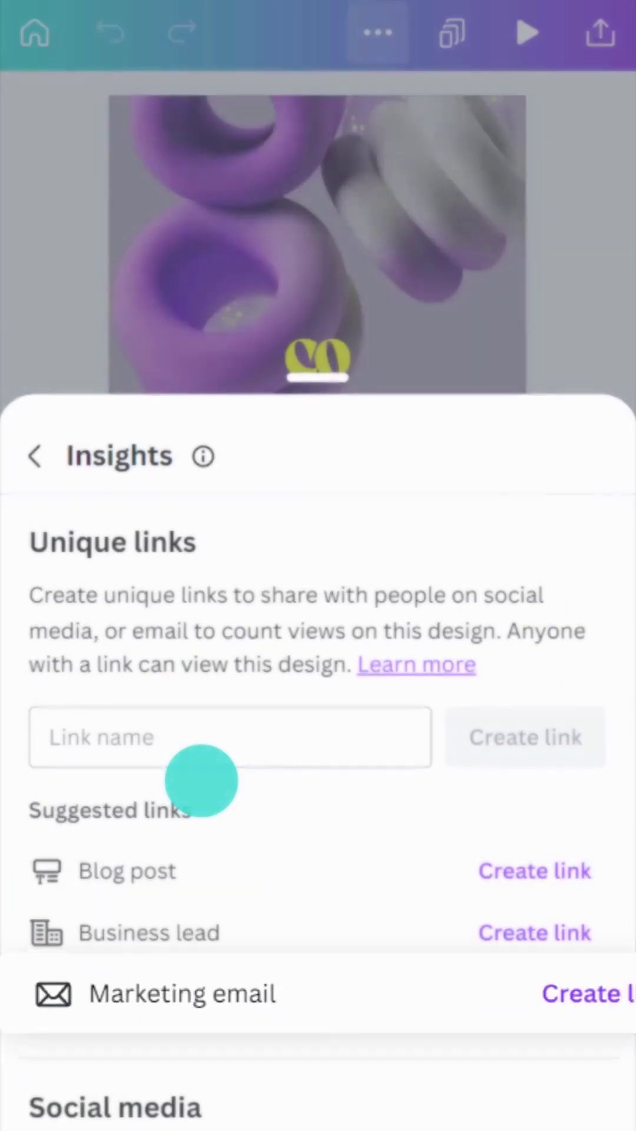
left_click(77, 357)
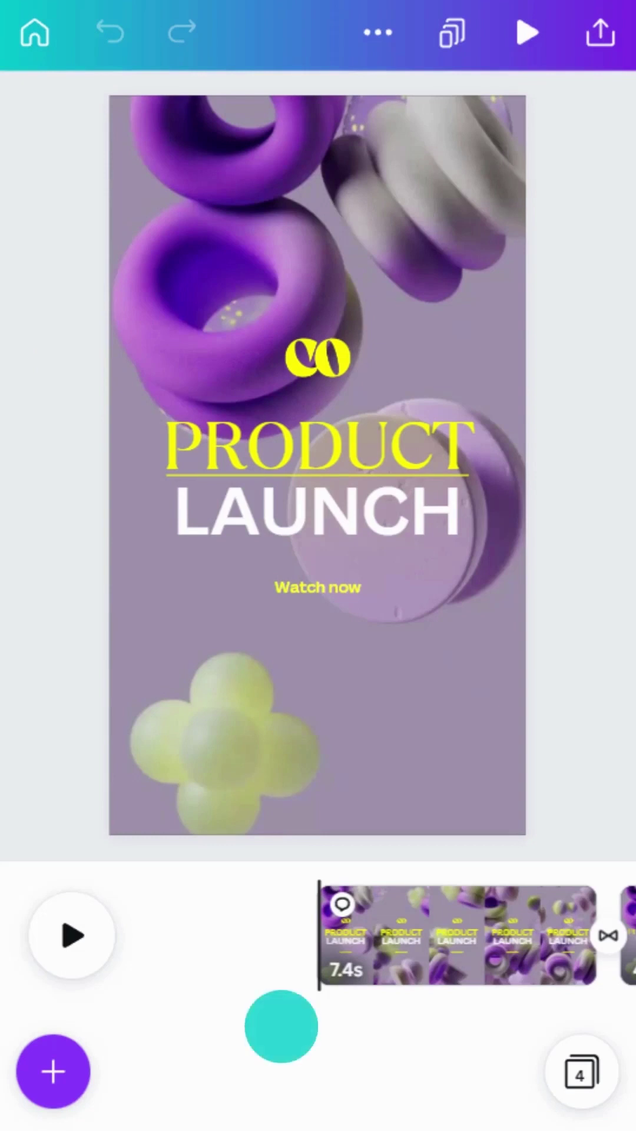
Share to the company Instagram Business account with caption 'Watch our newest product launch. #PlayWithVideo'.
left_click(596, 37)
left_click_drag(549, 649, 242, 642)
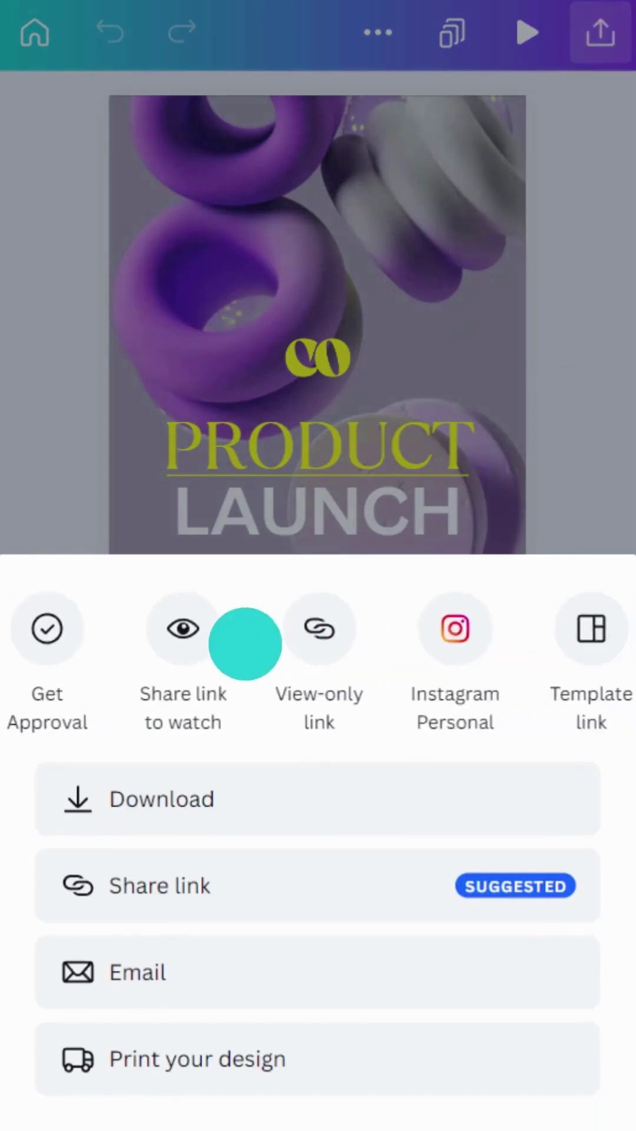
left_click_drag(533, 652, 192, 651)
left_click_drag(546, 654, 220, 651)
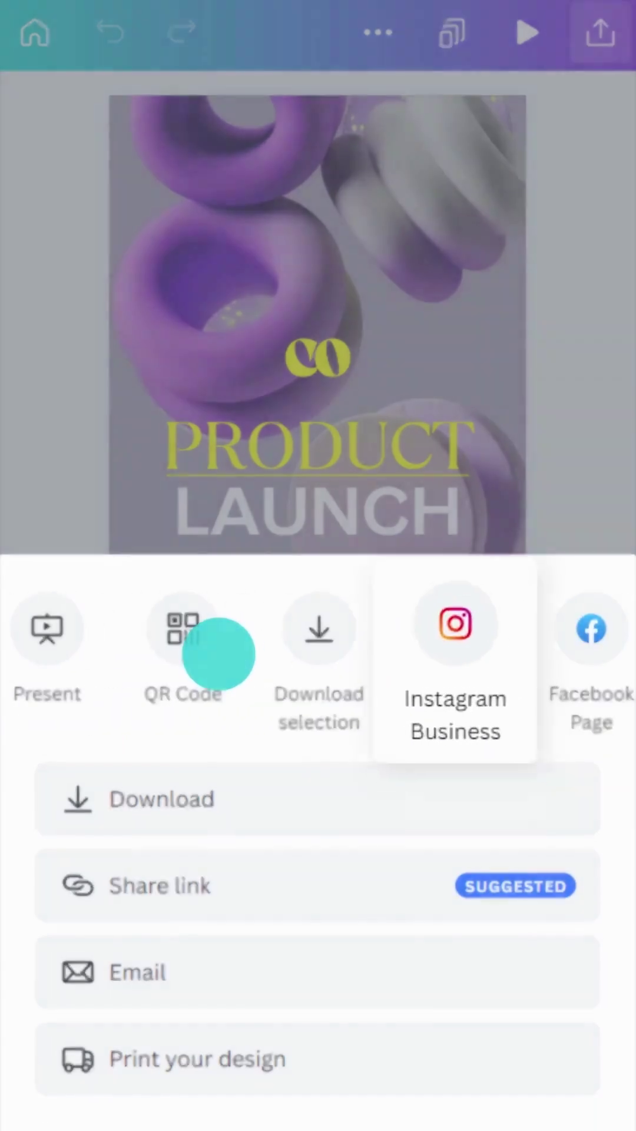
left_click(457, 634)
left_click(230, 273)
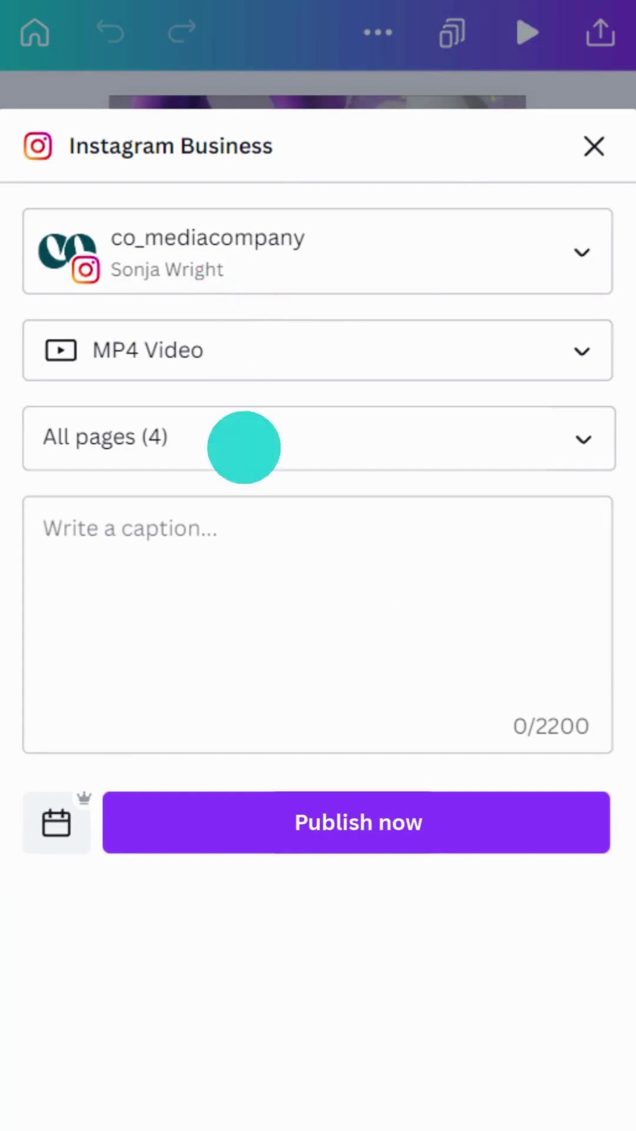
left_click(253, 547)
type("Watch our newest product launch.")
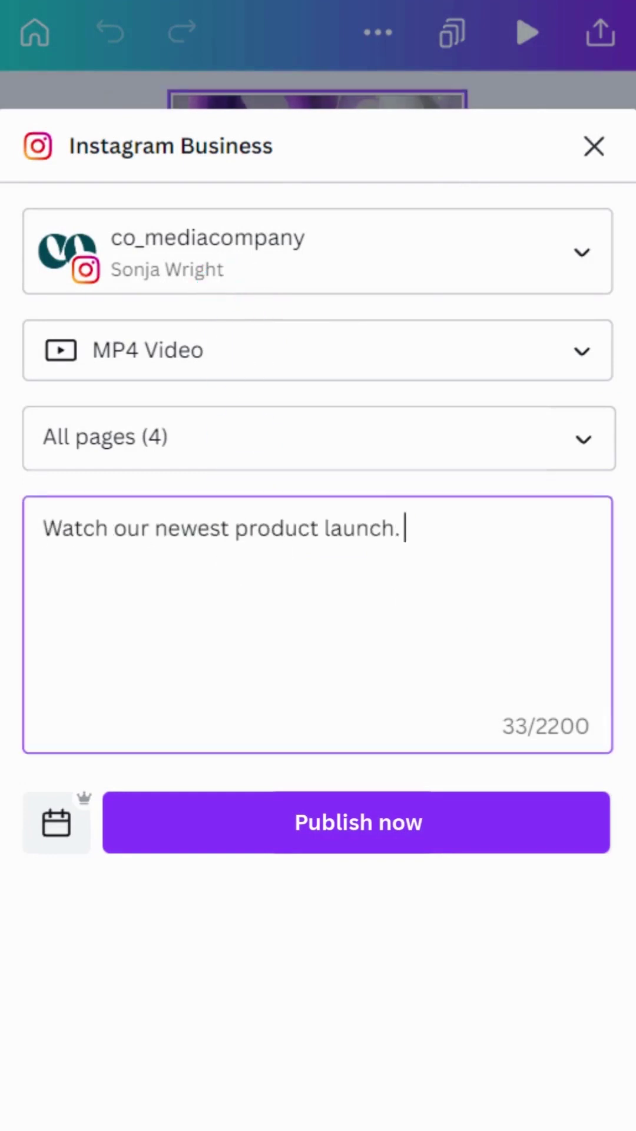
type("WithVideo")
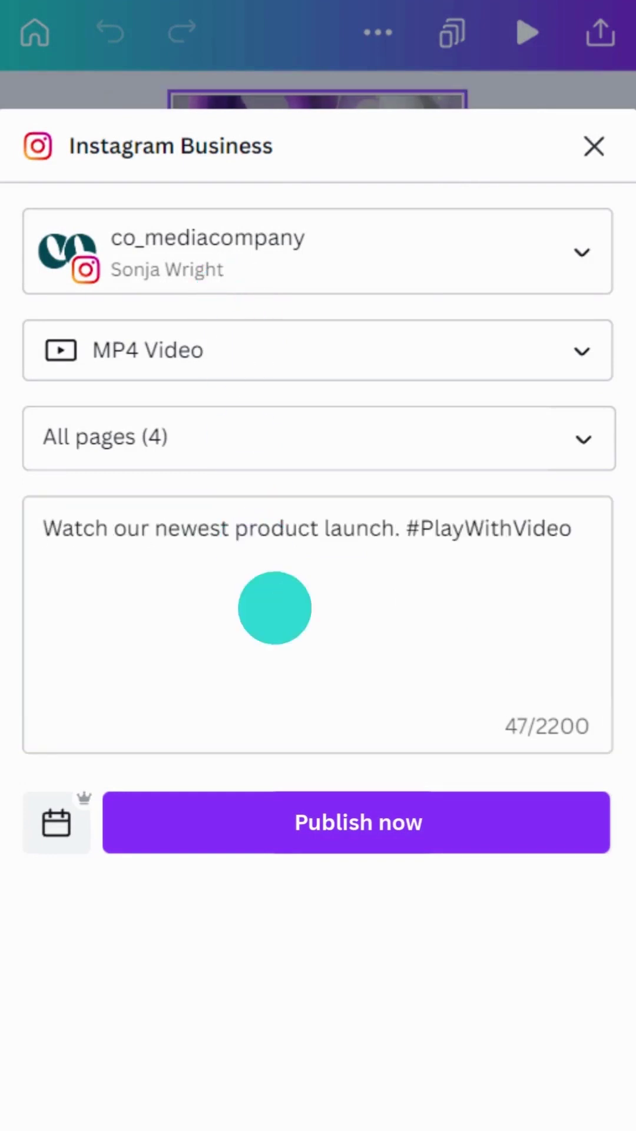